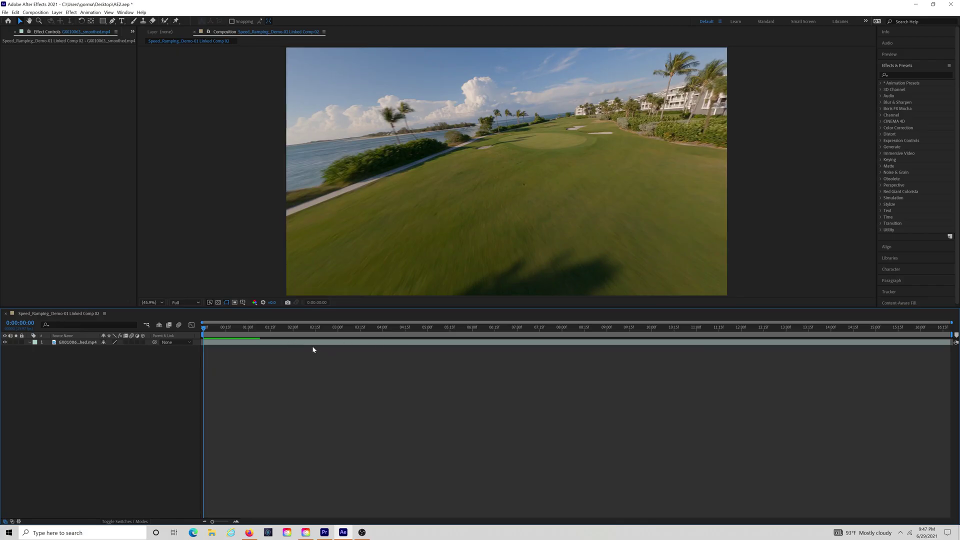
- Enable time remapping on the drone clip layer from its Time context menu
click(308, 343)
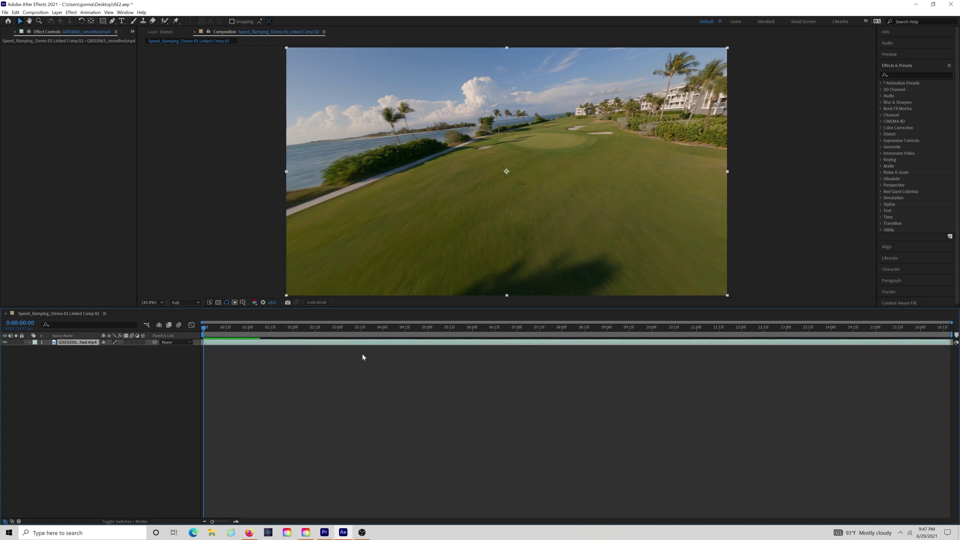
right_click(328, 345)
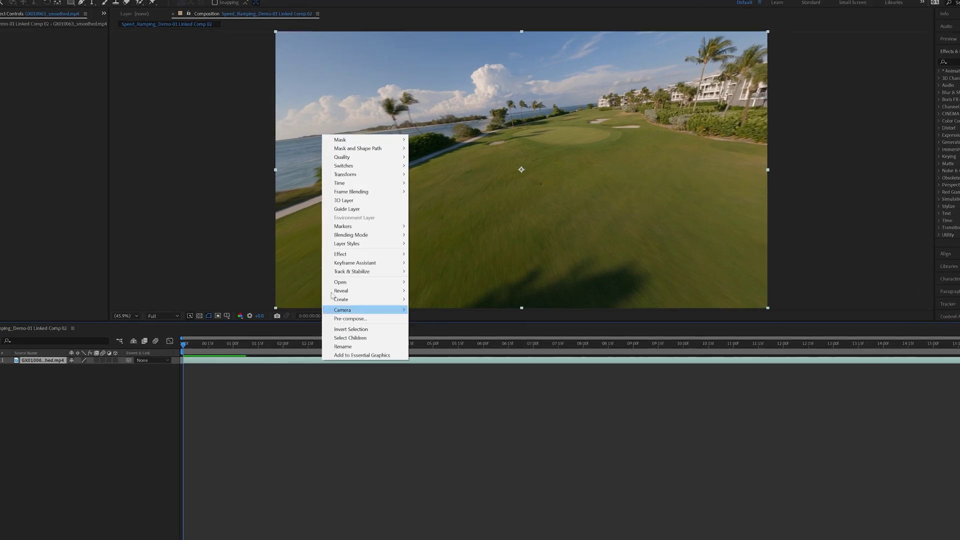
mouse_move(403, 184)
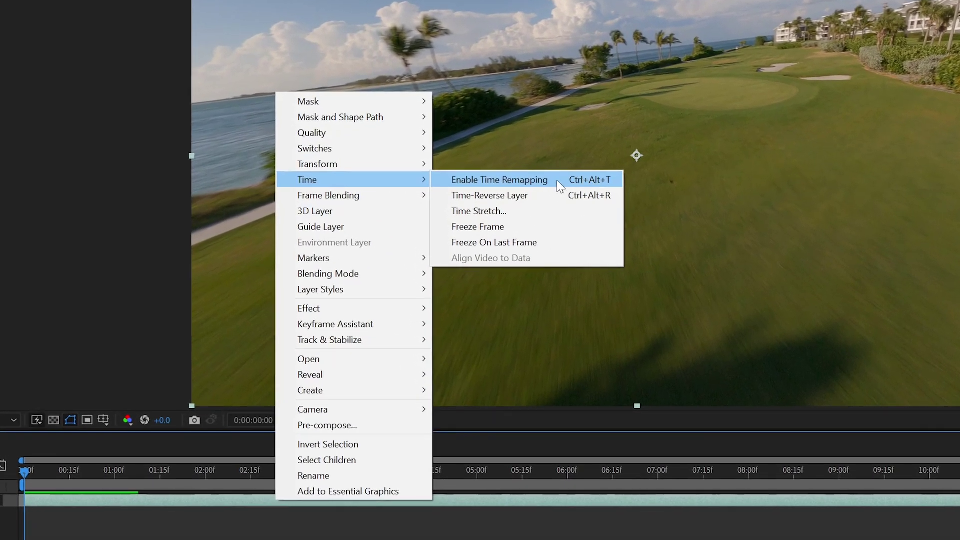
click(557, 181)
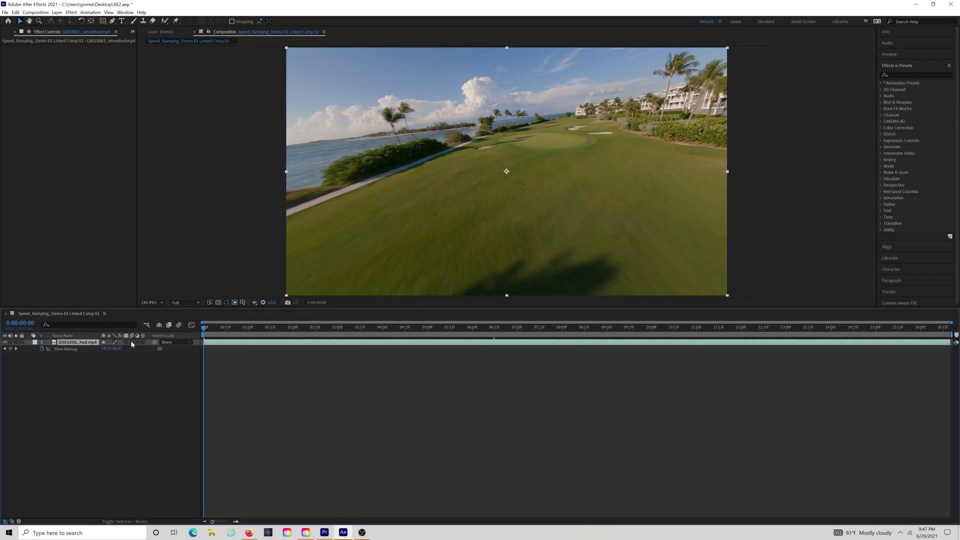
- Add a Time Remap keyframe at the start and scrub through the footage to the ramp point
click(10, 349)
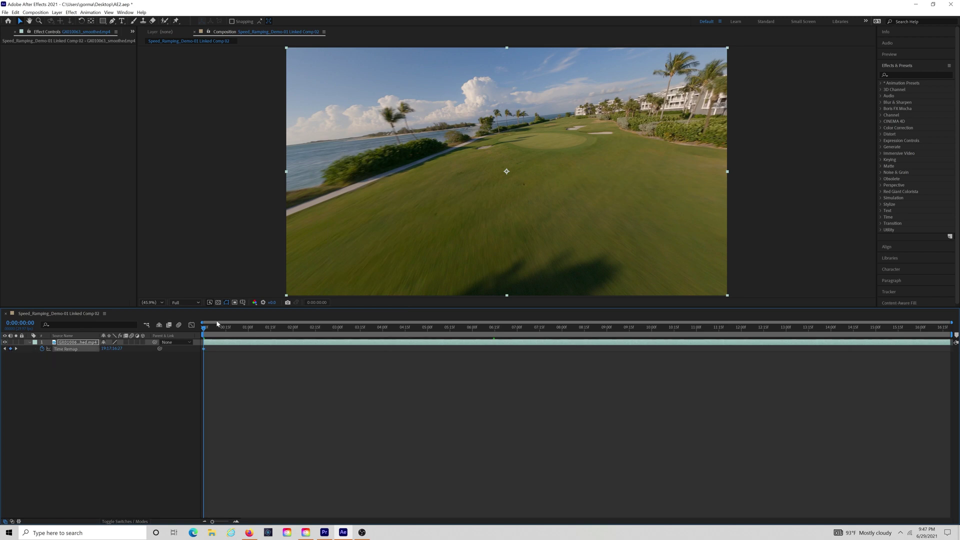
drag(205, 330, 958, 328)
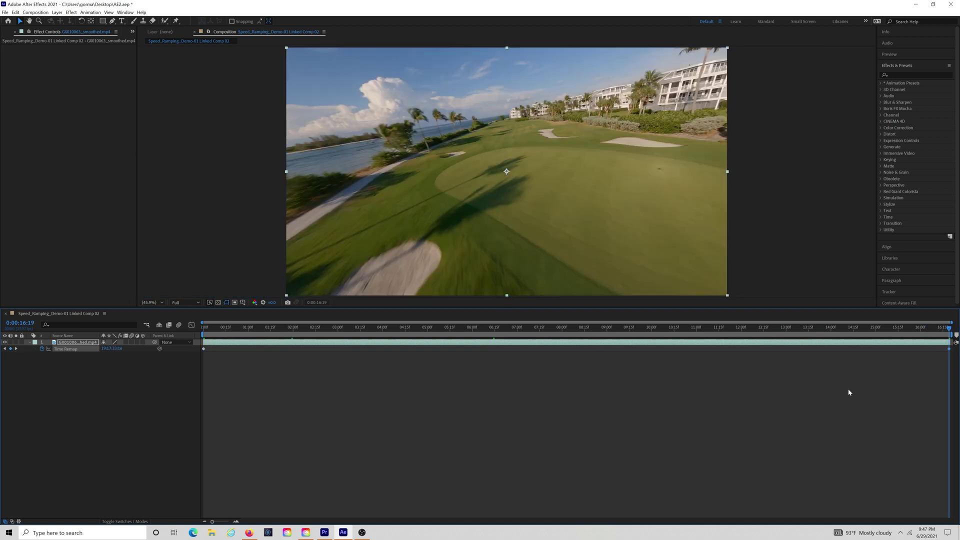
drag(948, 330, 283, 332)
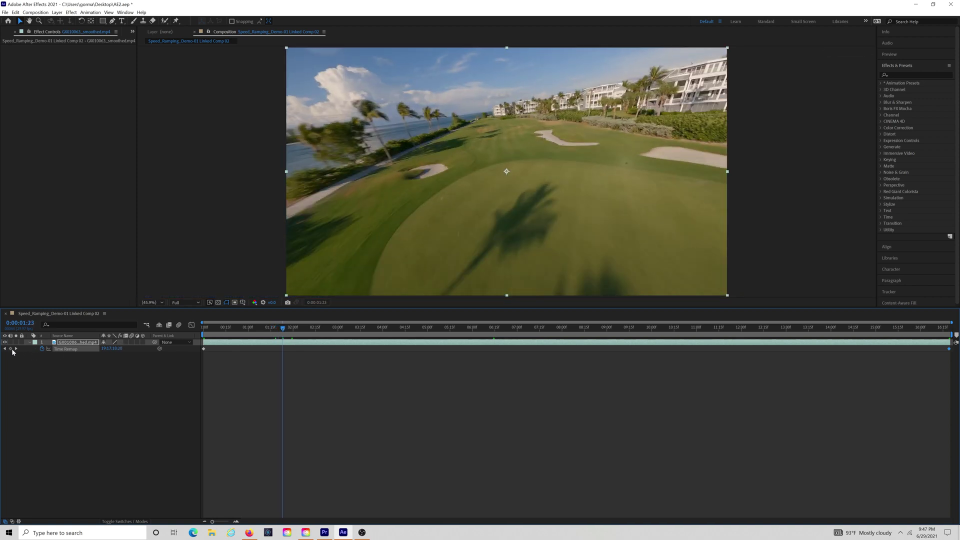
drag(285, 330, 512, 333)
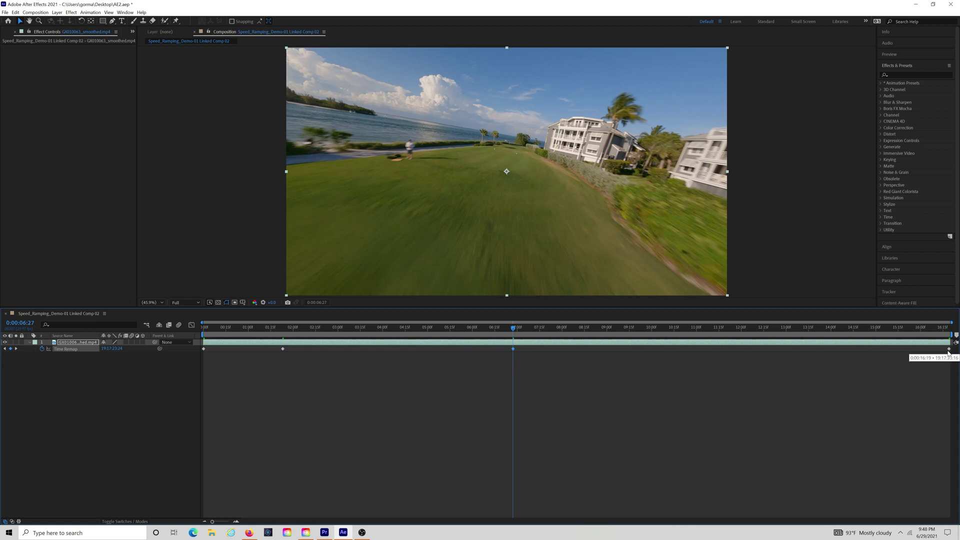
- Shift the two later Time Remap keyframes earlier and return to the clip's start
drag(500, 371, 950, 345)
drag(514, 350, 295, 356)
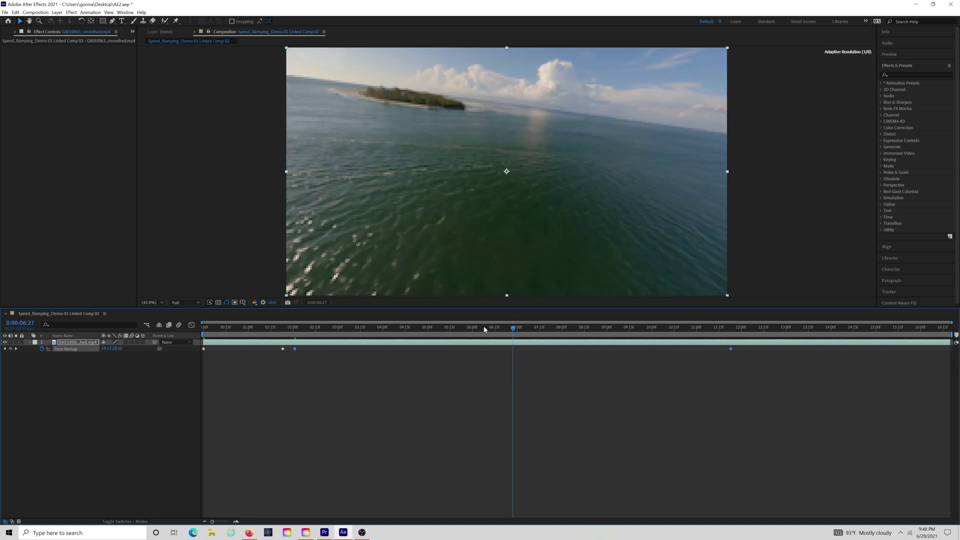
key(Home)
- Play back the ramped clip and park the playhead around 3:22
key(space)
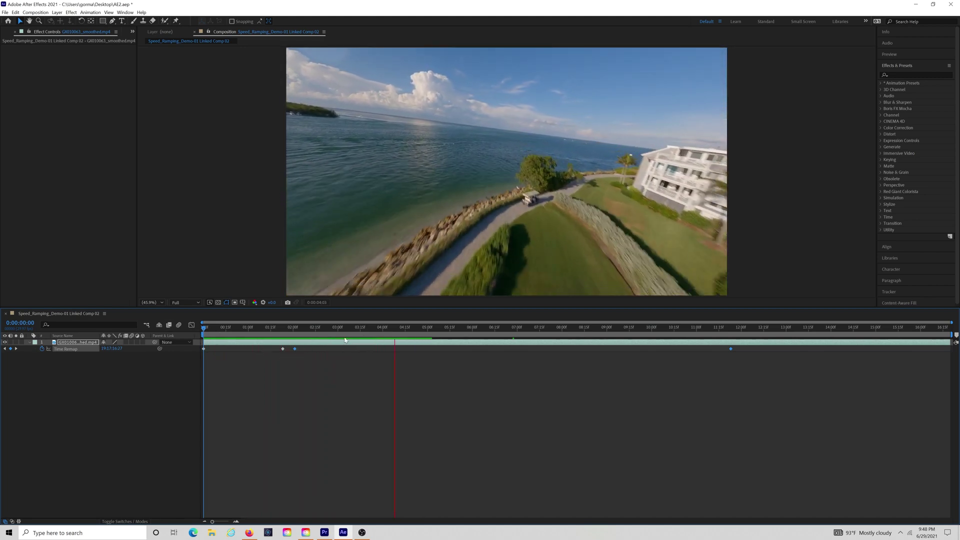
click(300, 340)
drag(300, 340, 190, 338)
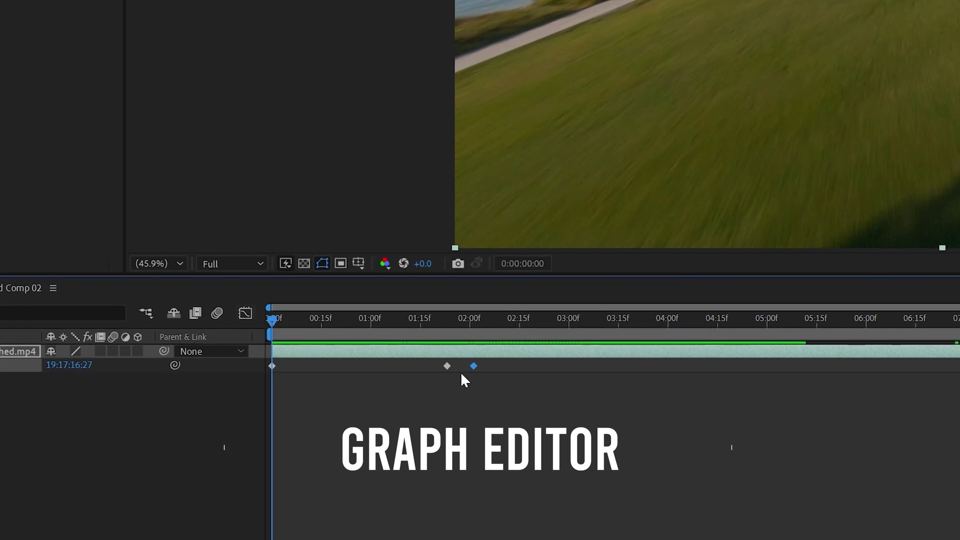
- Select the Time Remap keyframe at 2:00 and switch to the Graph Editor
click(481, 402)
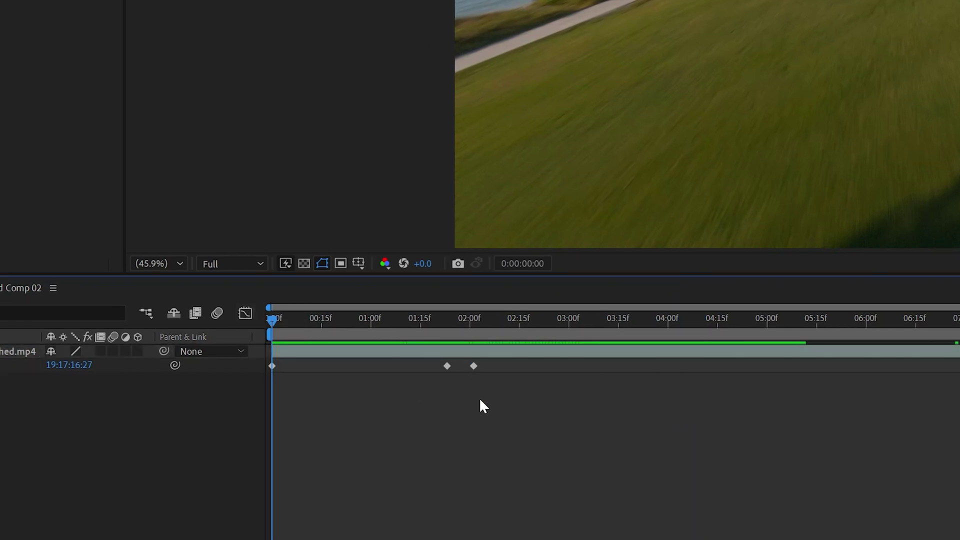
click(474, 366)
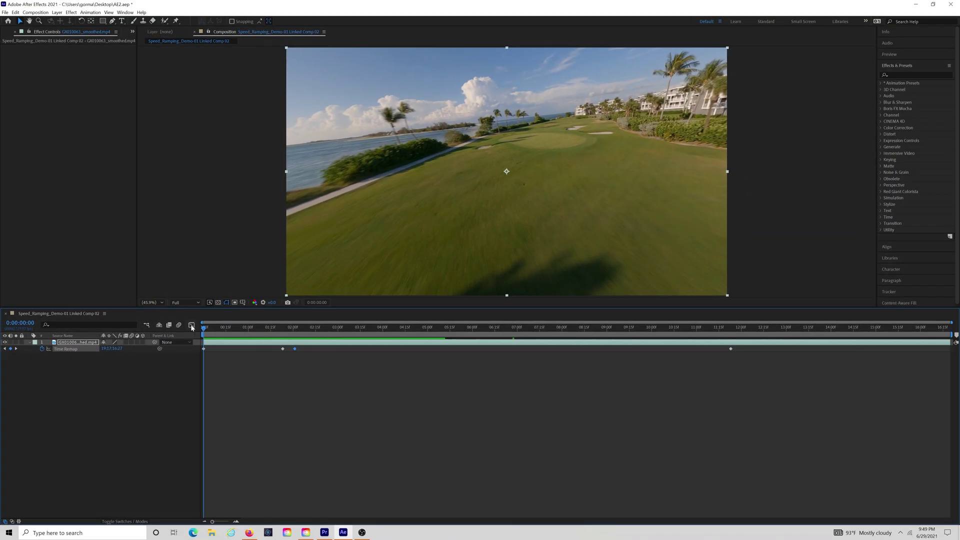
click(191, 326)
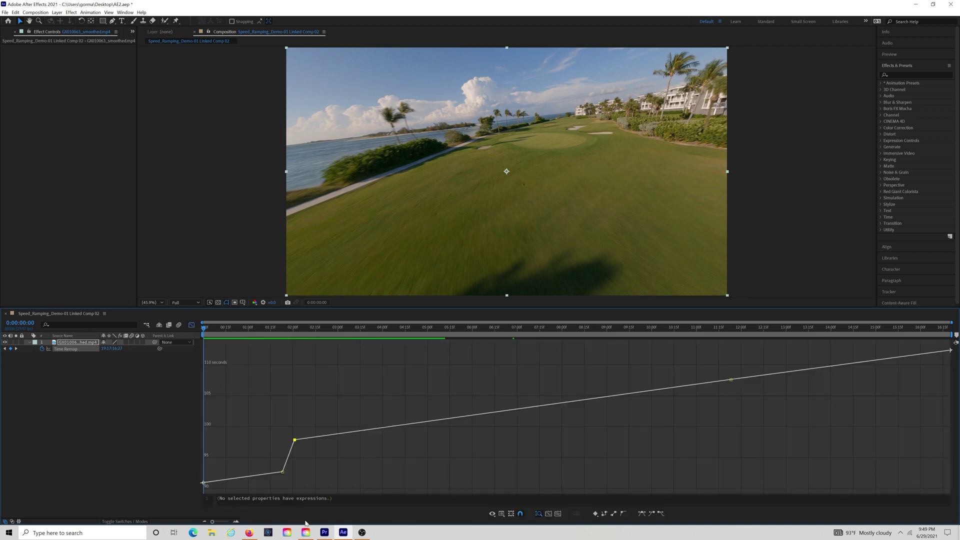
click(492, 514)
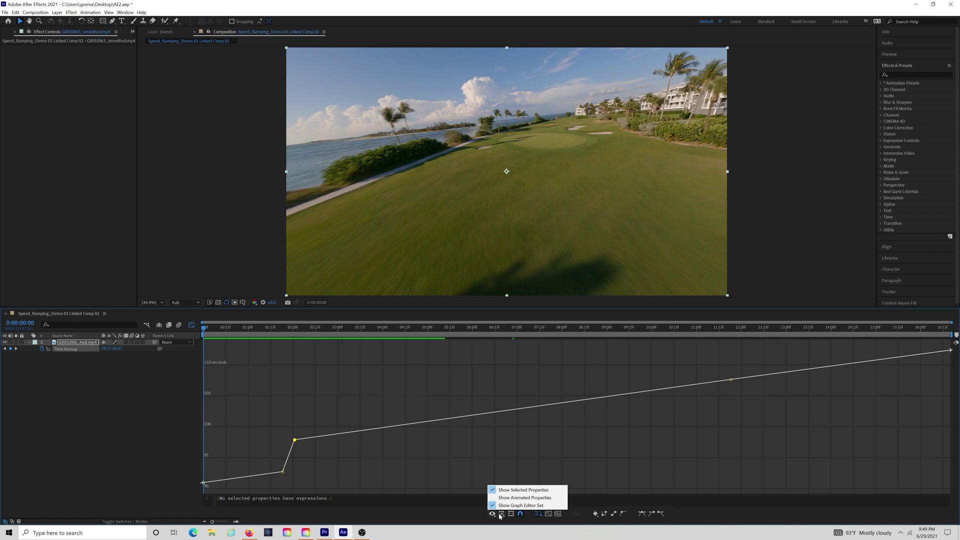
click(501, 515)
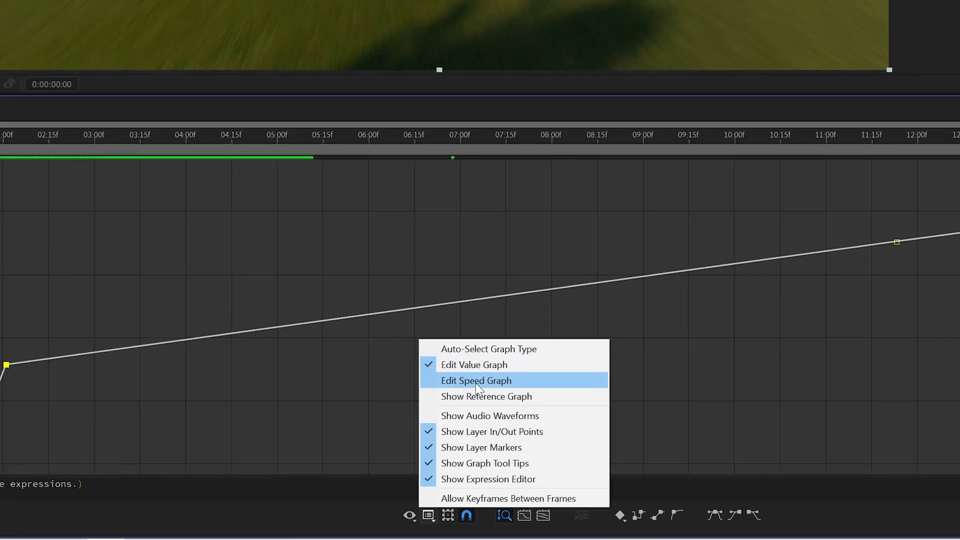
click(468, 367)
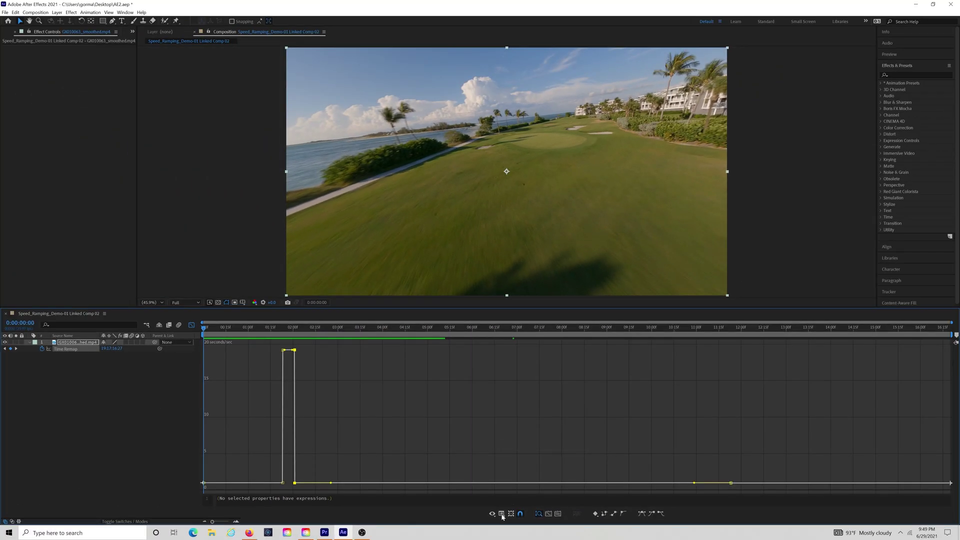
click(502, 514)
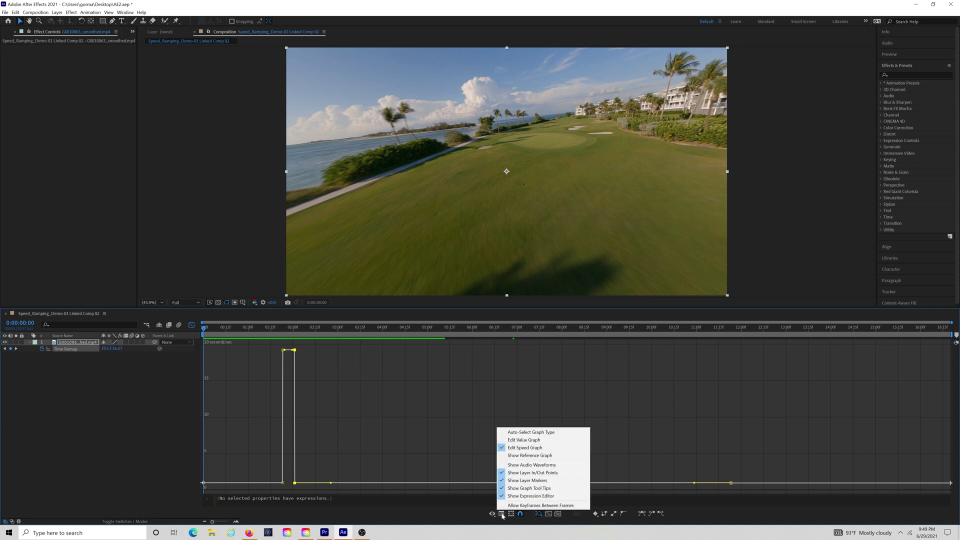
click(522, 442)
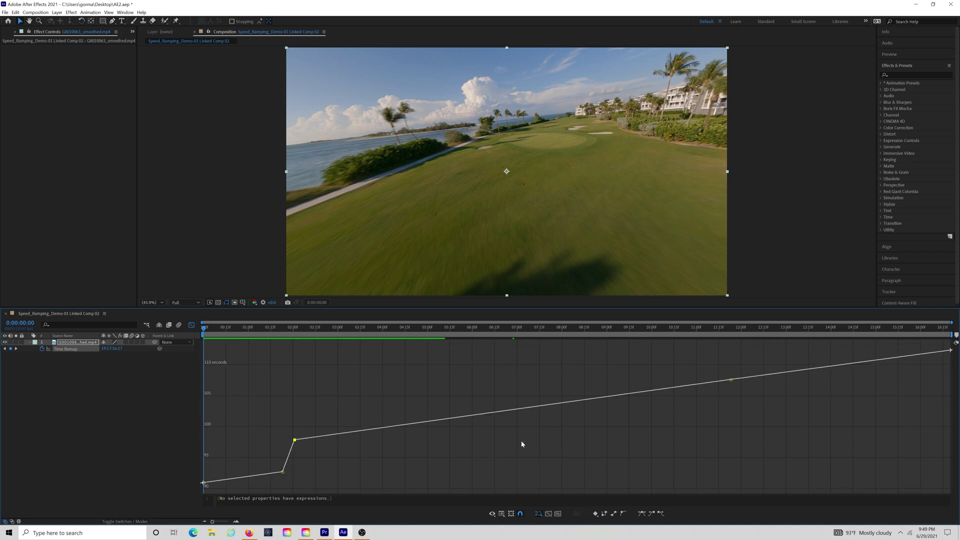
scroll(522, 444, up, 4)
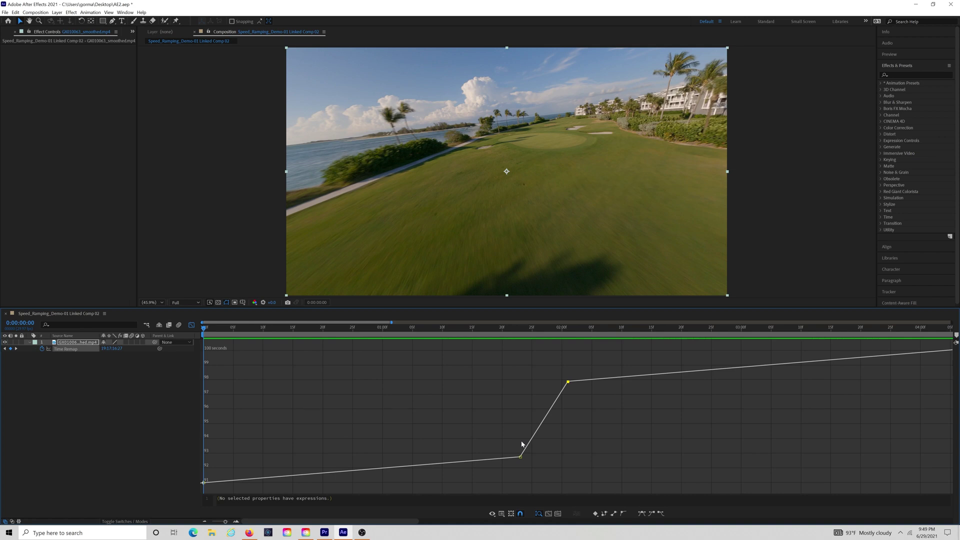
- Apply Easy Ease Out to the lower keyframe of the ramp
scroll(522, 444, down, 4)
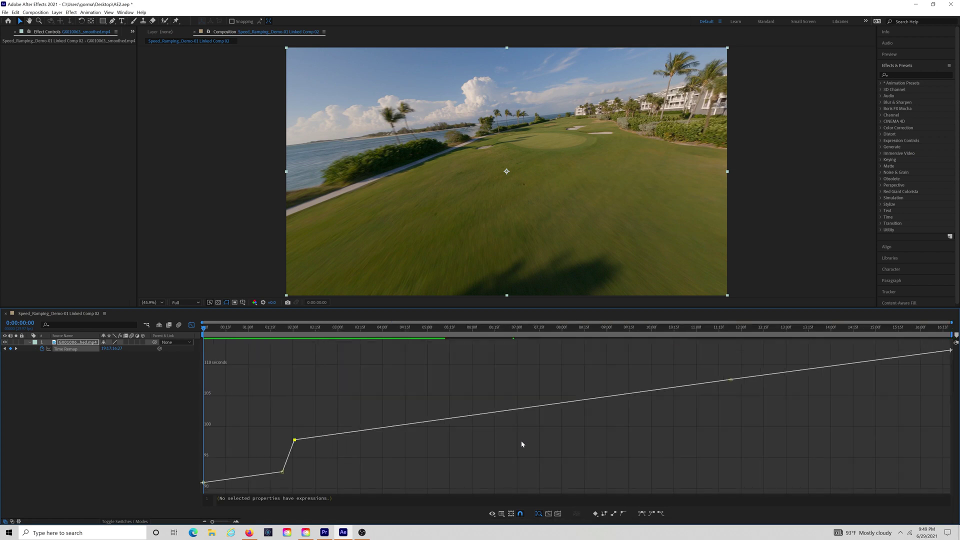
scroll(521, 445, up, 4)
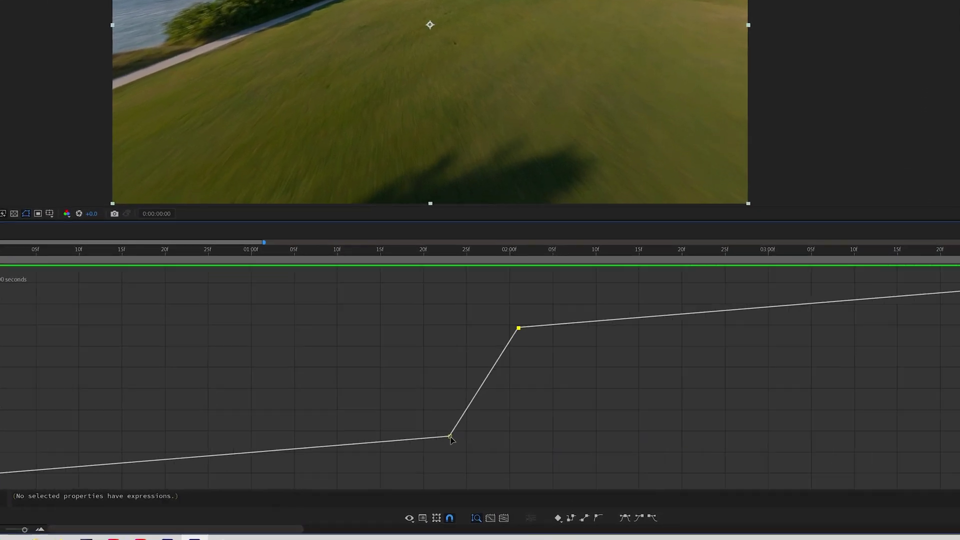
click(450, 436)
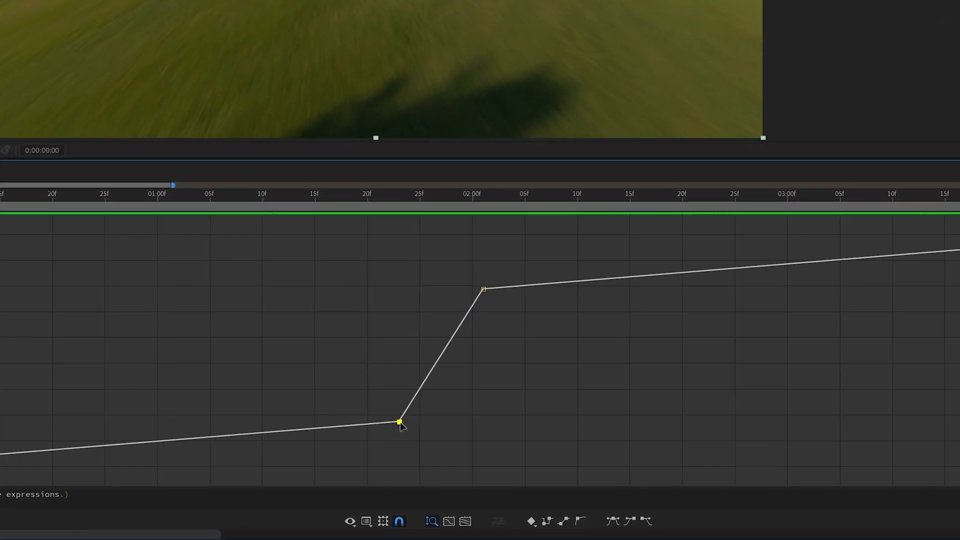
right_click(390, 419)
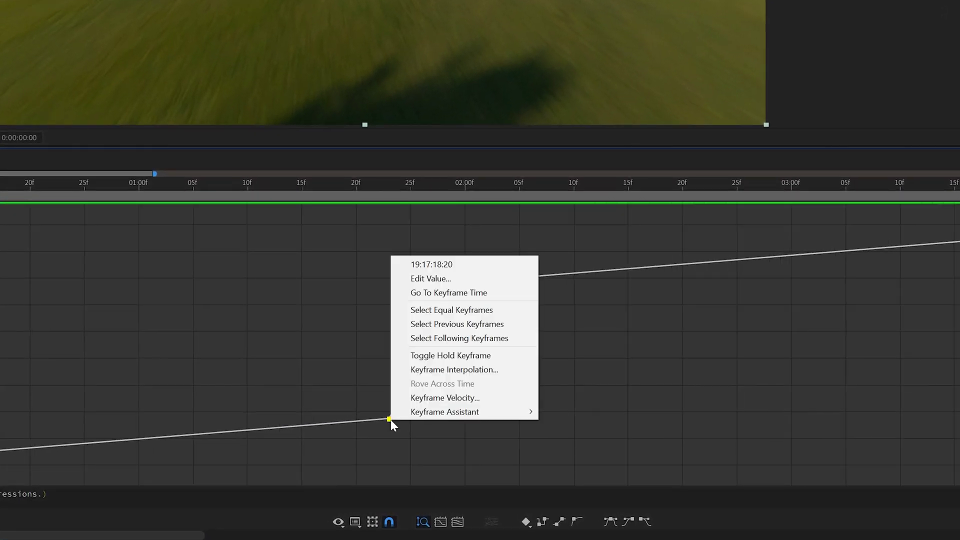
mouse_move(440, 413)
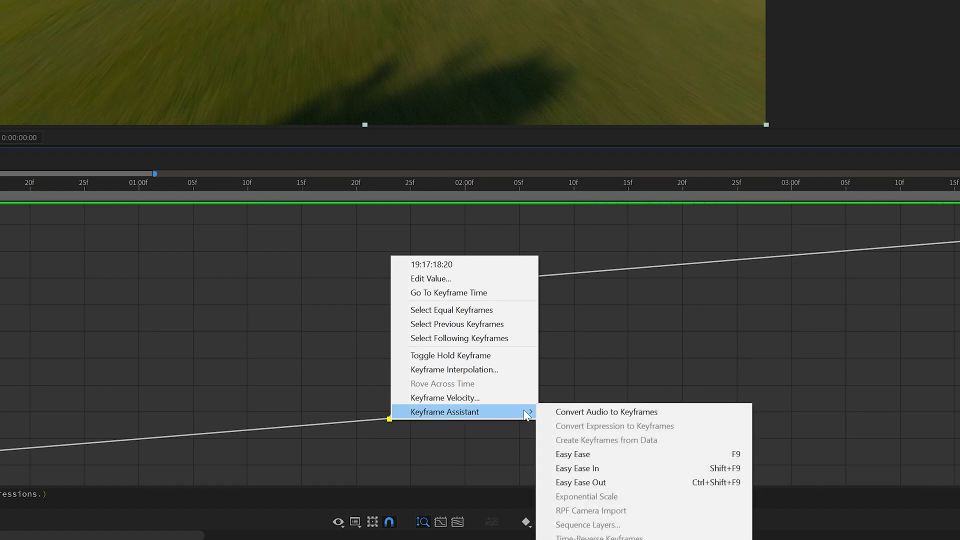
click(590, 483)
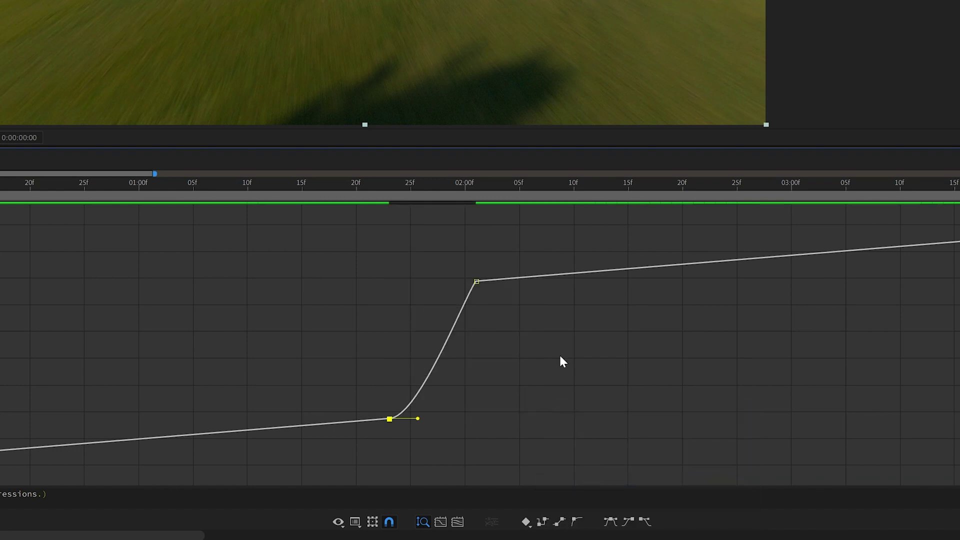
- Apply Easy Ease In to the upper keyframe of the ramp
right_click(477, 283)
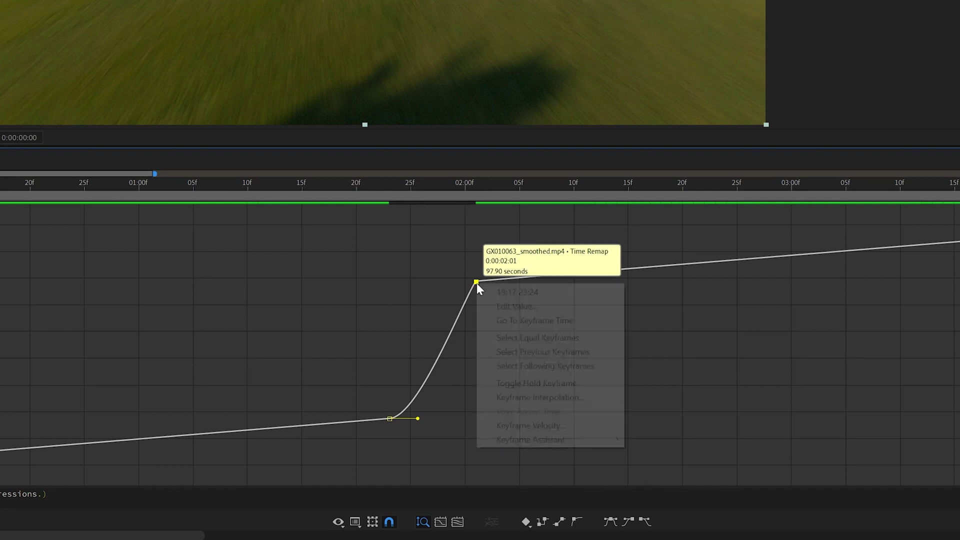
mouse_move(546, 442)
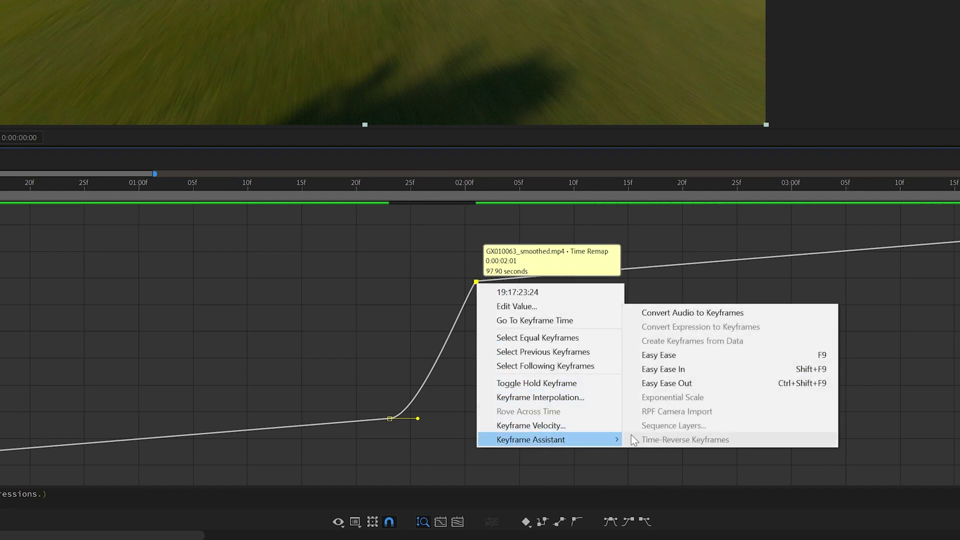
click(670, 370)
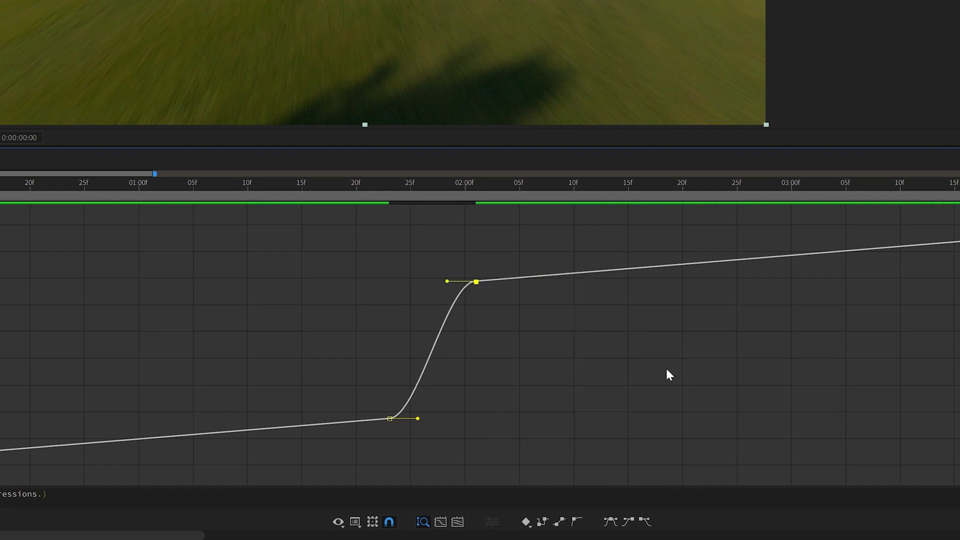
- Lengthen the lower keyframe's outgoing handle and the upper keyframe's incoming handle
click(357, 524)
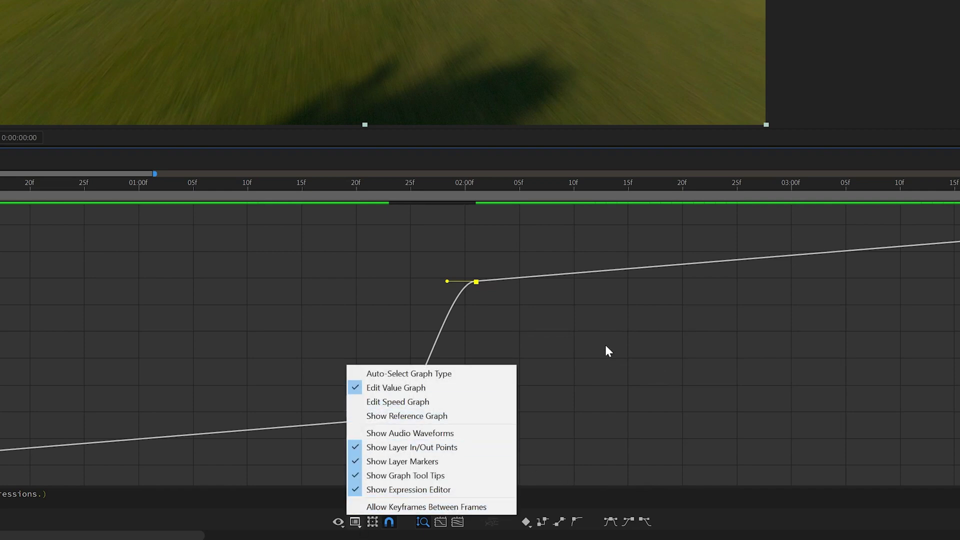
click(513, 359)
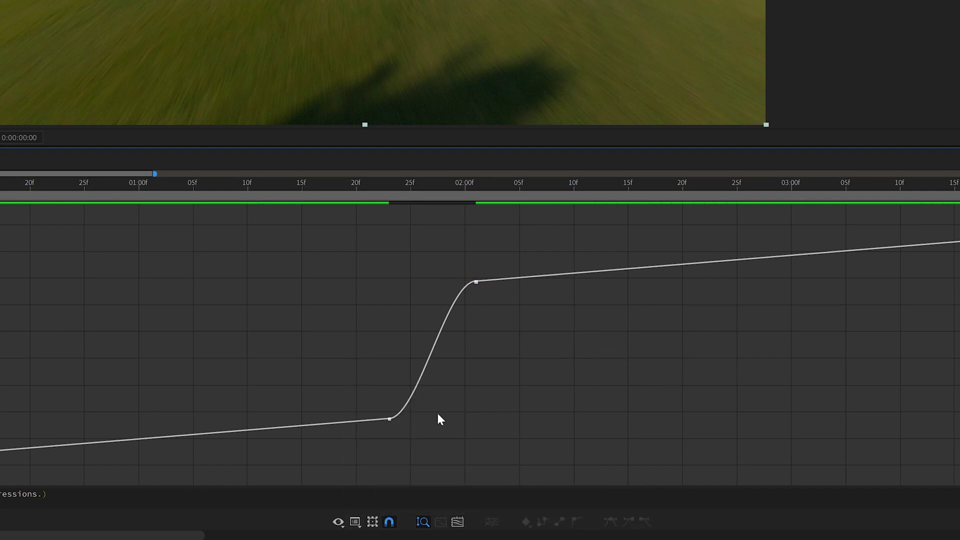
click(391, 419)
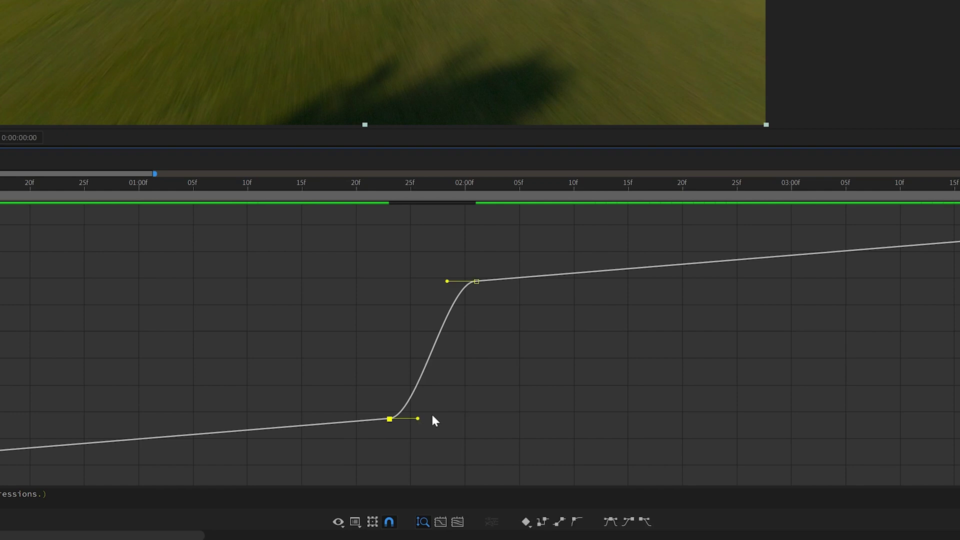
drag(418, 419, 443, 401)
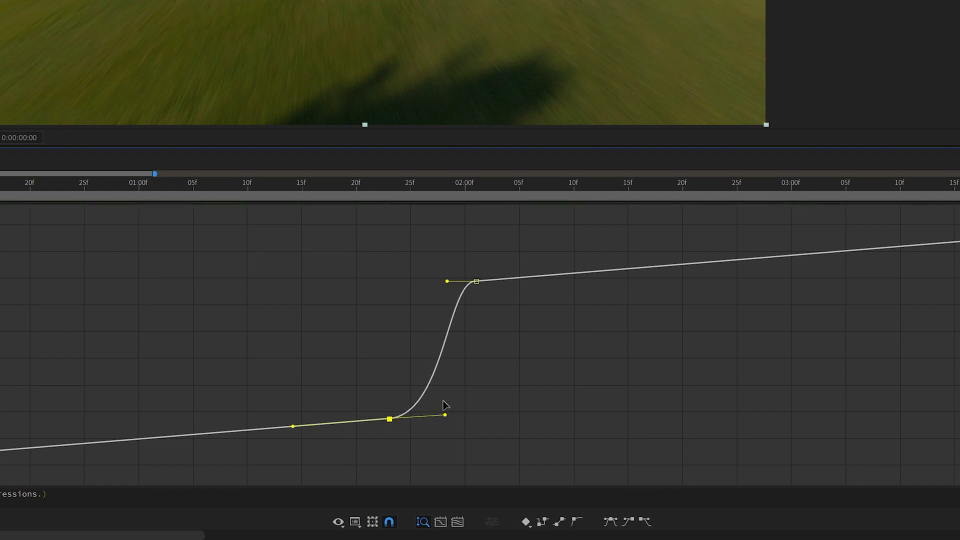
drag(441, 286, 425, 290)
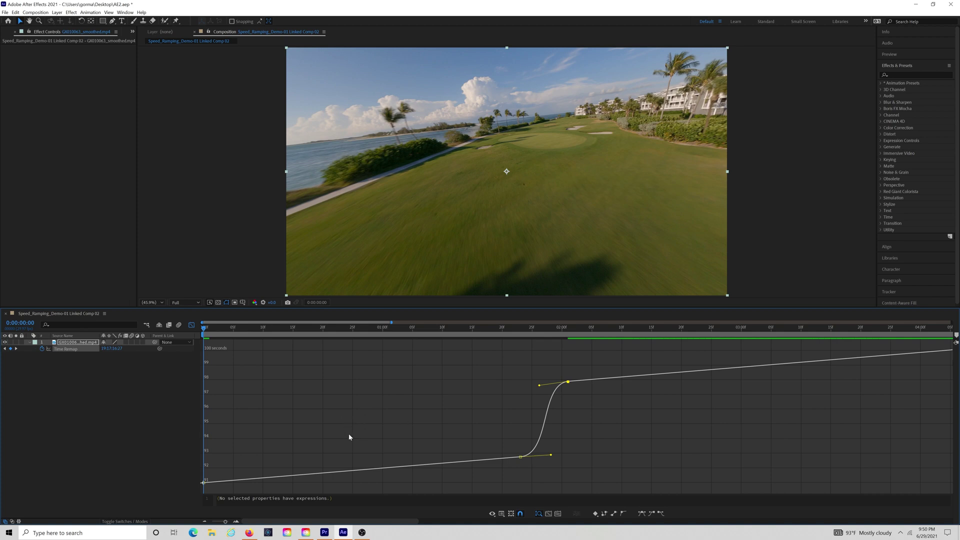
- Return to the layer bar view and preview the speed ramp once
click(191, 327)
key(space)
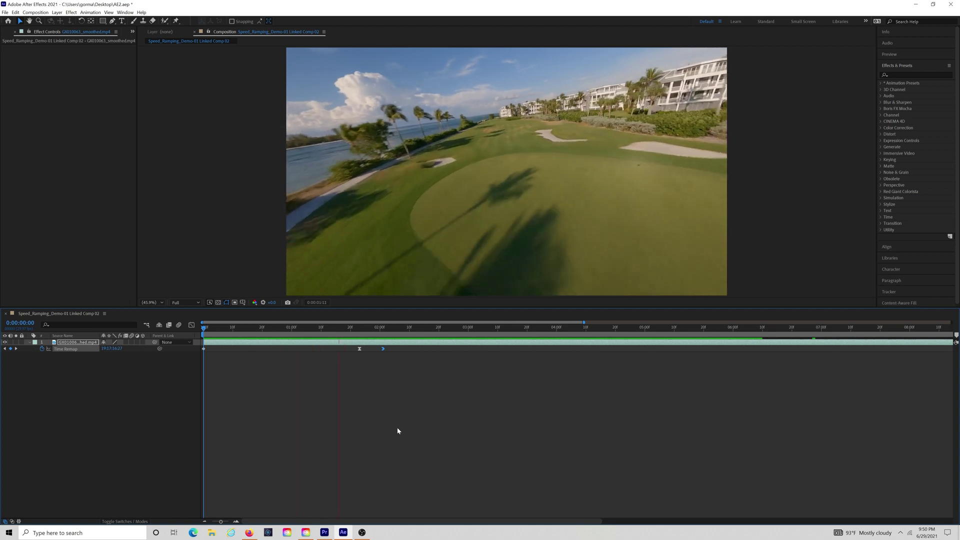
key(space)
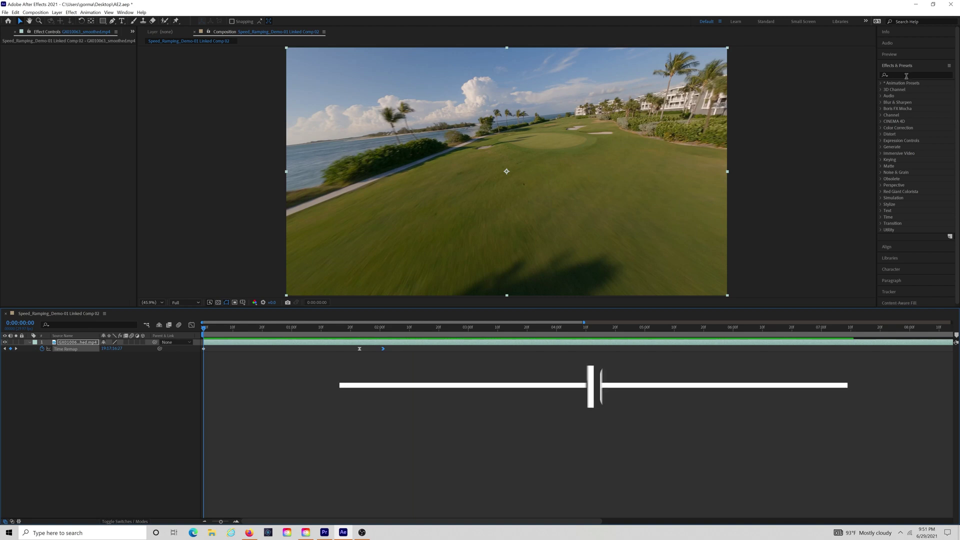
right_click(155, 399)
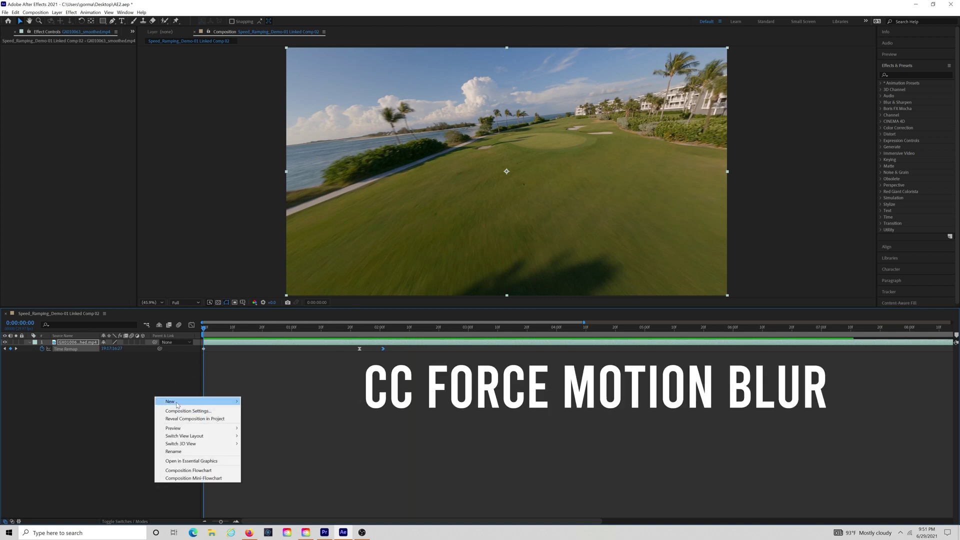
- Add an adjustment layer trimmed to roughly 1:23–2:15, then search effects for 'cc for'
mouse_move(203, 401)
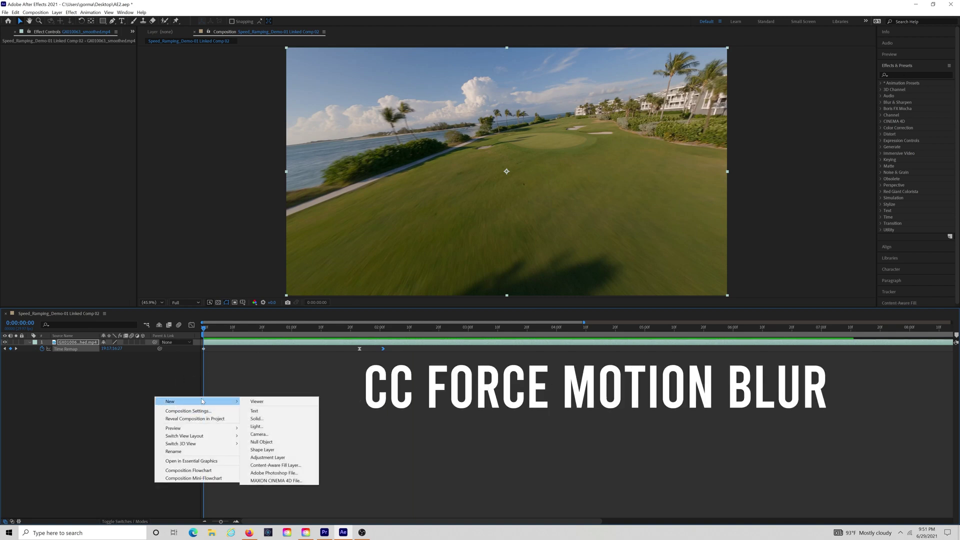
click(260, 457)
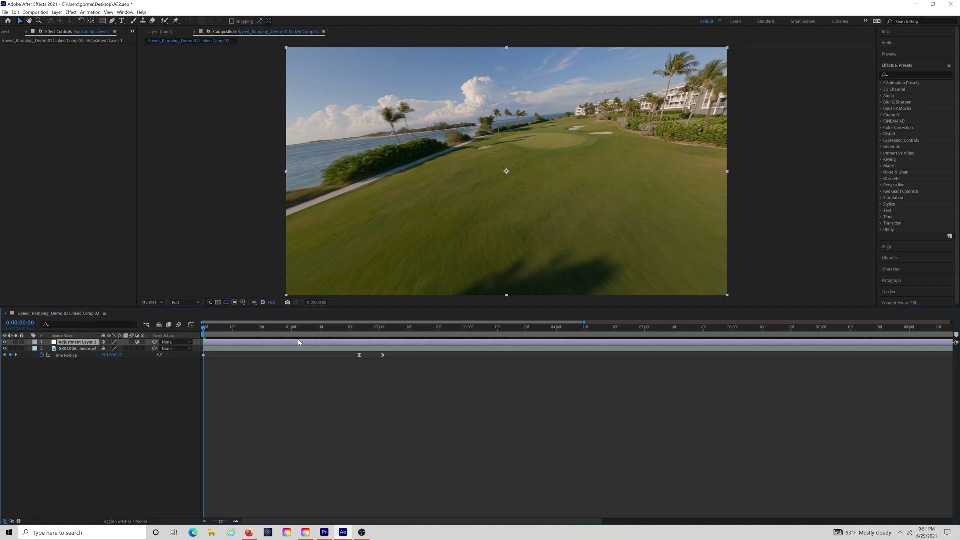
drag(205, 342, 363, 342)
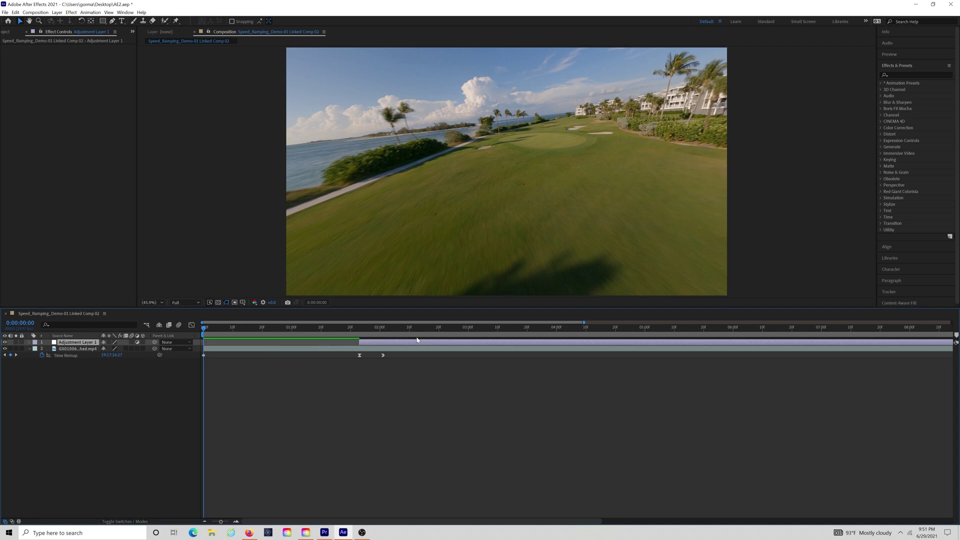
key(minus)
drag(874, 344, 307, 349)
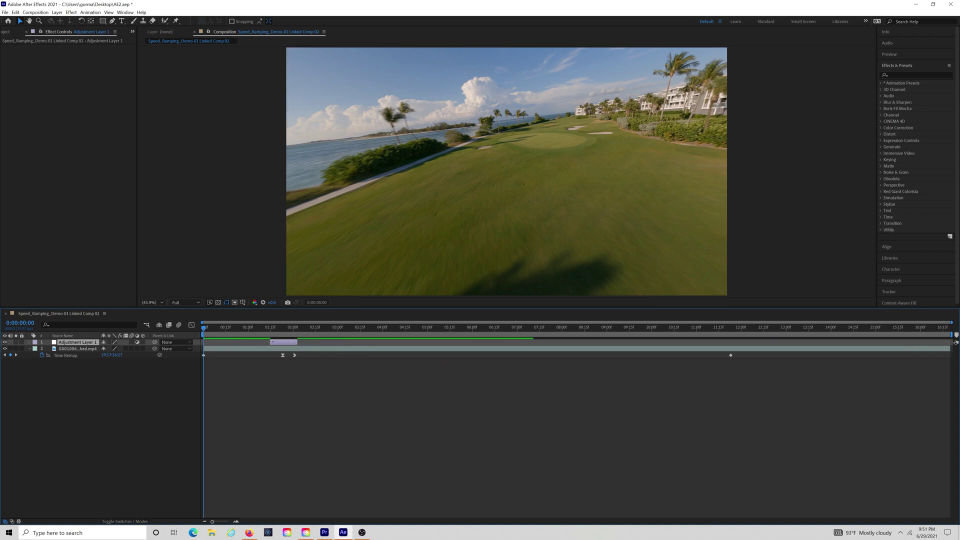
drag(270, 342, 279, 342)
click(901, 74)
text(cc)
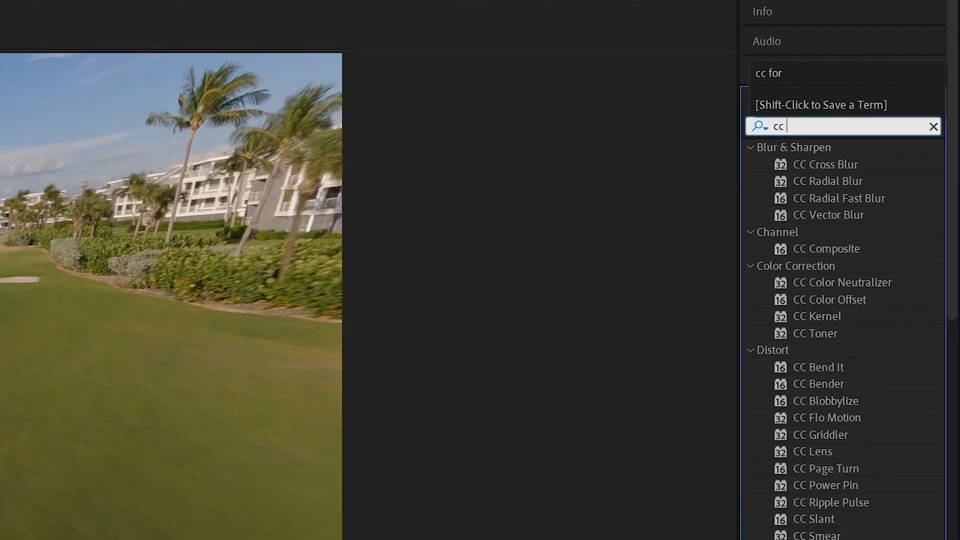
text( for)
- Apply CC Force Motion Blur to the adjustment layer, preview it, and add the whoosh sound
drag(837, 166, 290, 345)
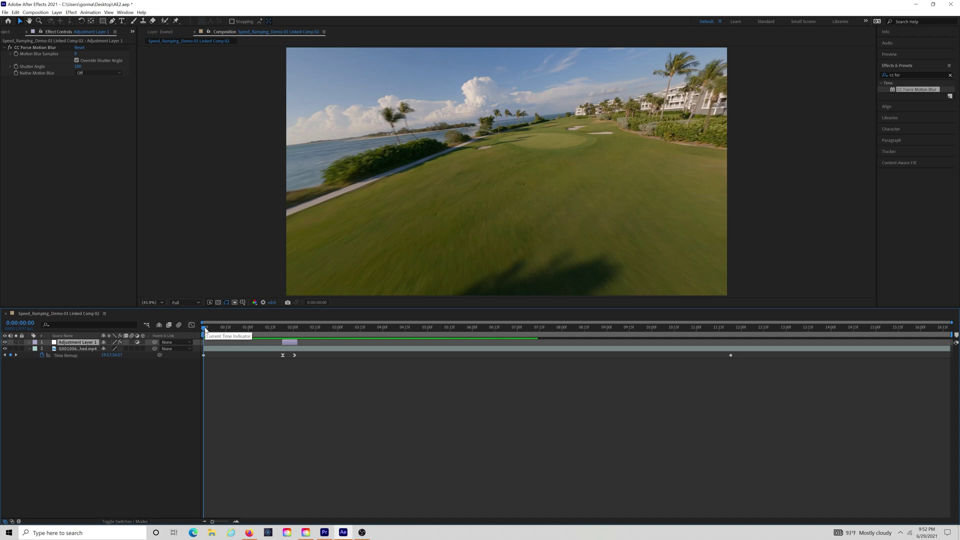
key(space)
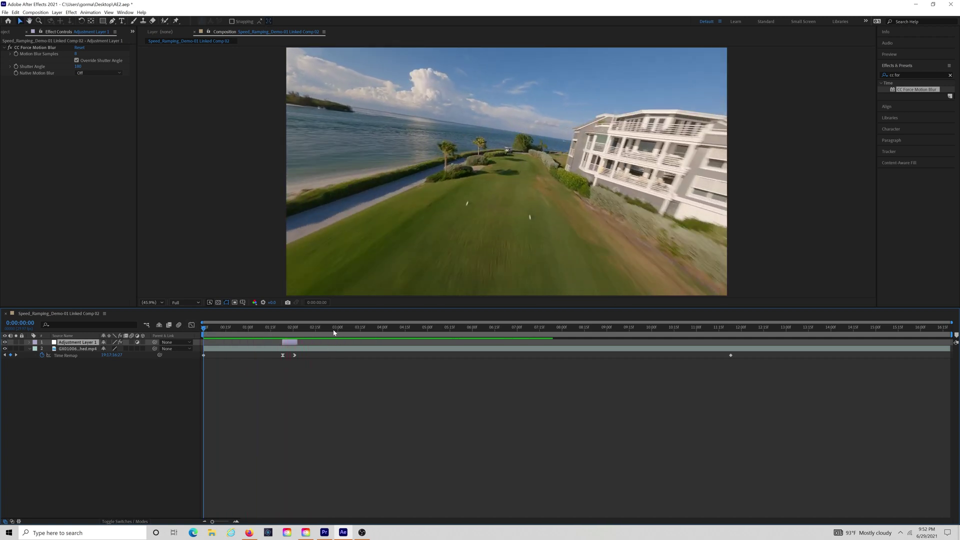
key(space)
key(space)
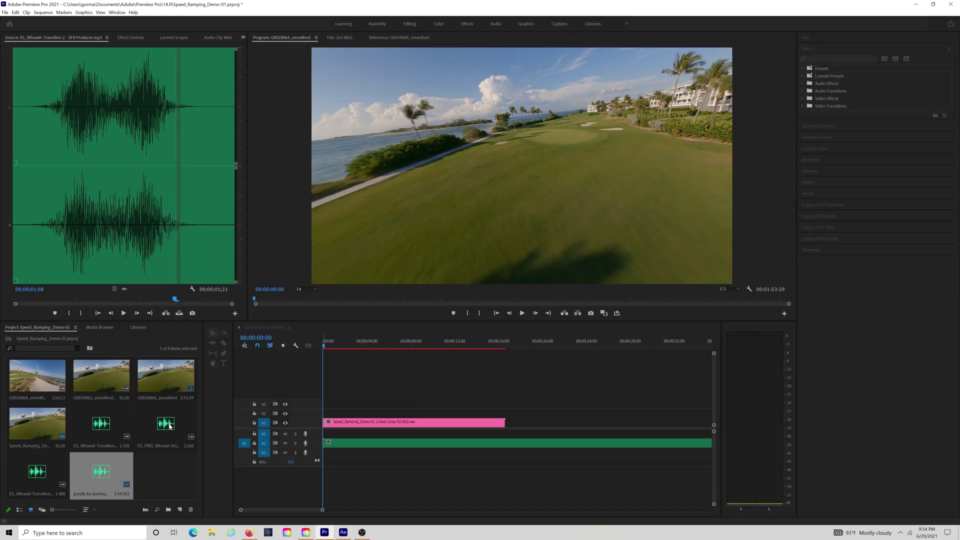
drag(170, 425, 378, 435)
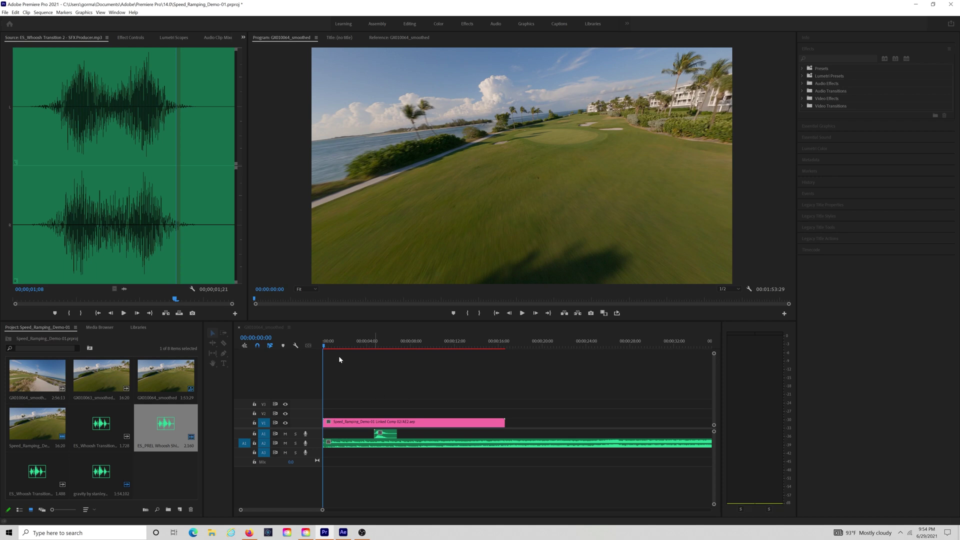
- Play the Premiere Pro sequence to hear the whoosh under the ramped clip
key(space)
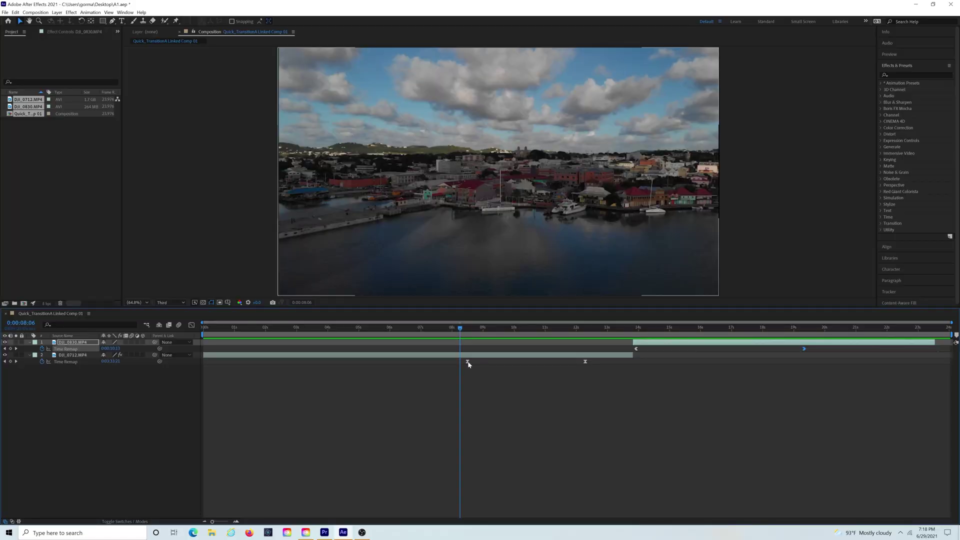
- Move the DJI_0712.MP4 Time Remap keyframe later, to around 11 seconds
click(467, 363)
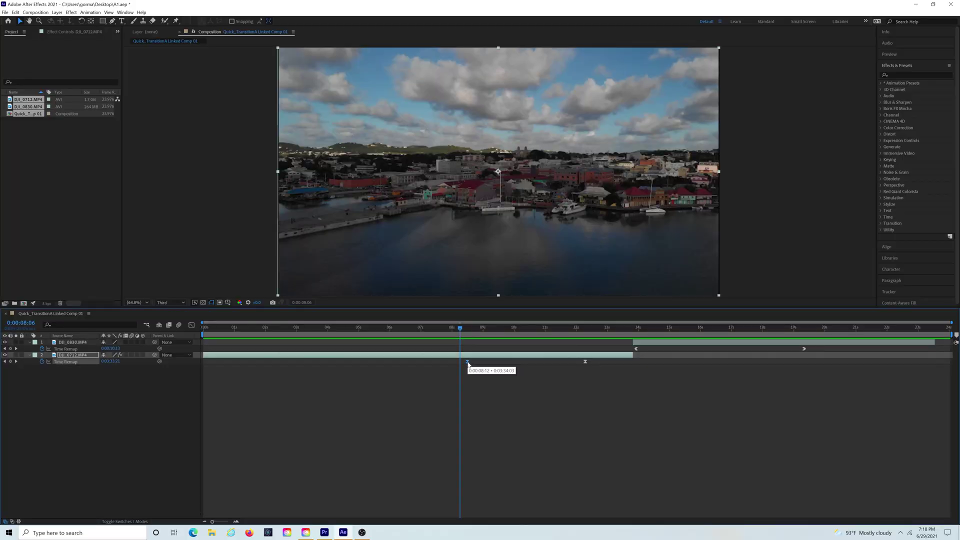
drag(468, 364, 633, 369)
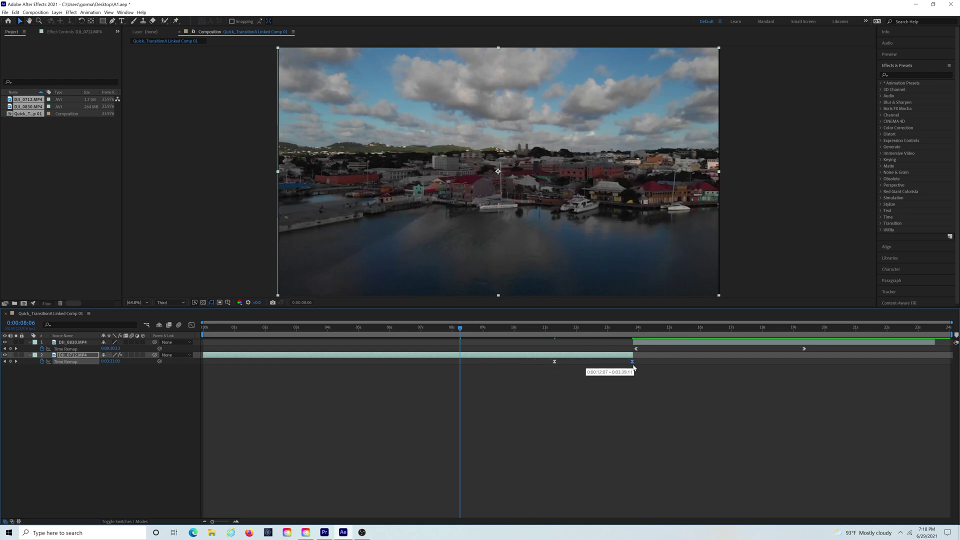